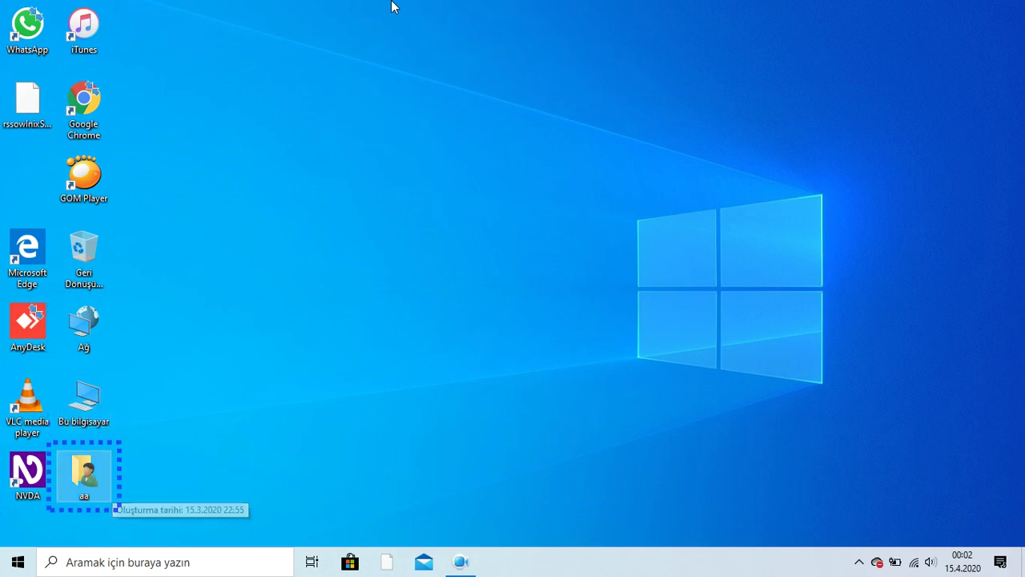
Open the rssowlnixSupport-1.0 NVDA add-on package from the desktop to start its installation.
{"action": "key", "text": "Left"}
{"action": "key", "text": "Up"}
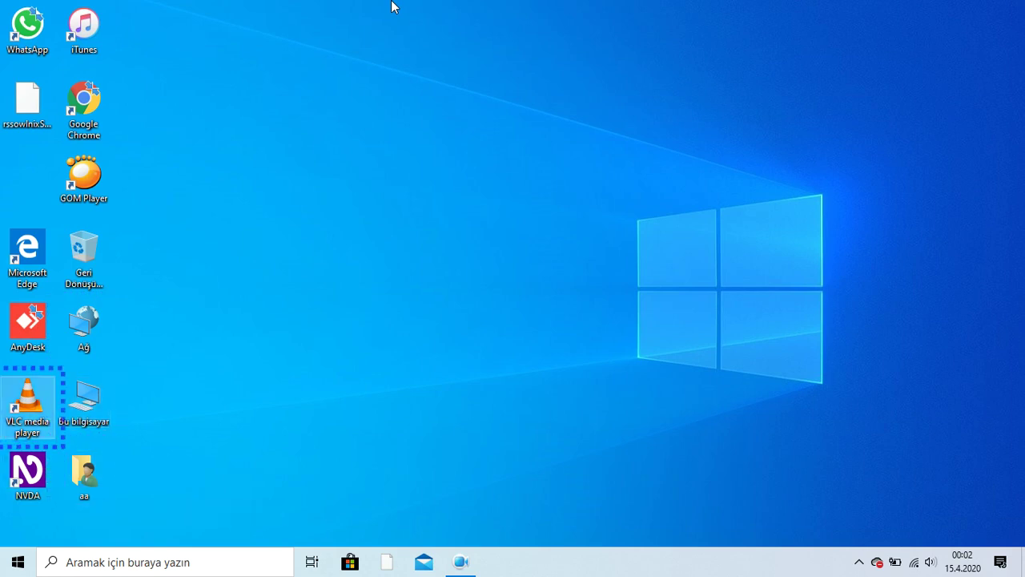
{"action": "key", "text": "Up"}
{"action": "key", "text": "Up"}
{"action": "key", "text": "Up"}
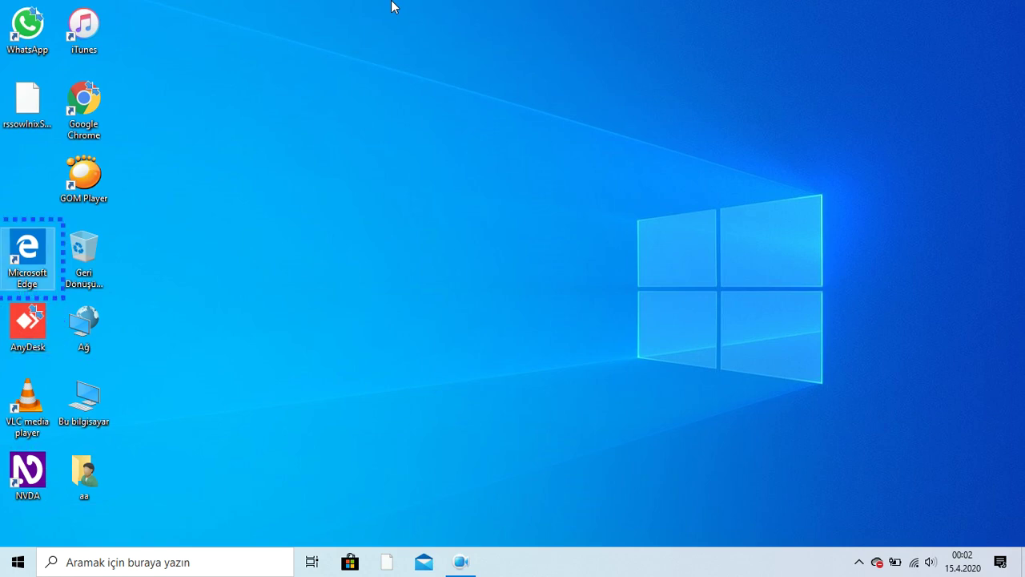
{"action": "key", "text": "Up"}
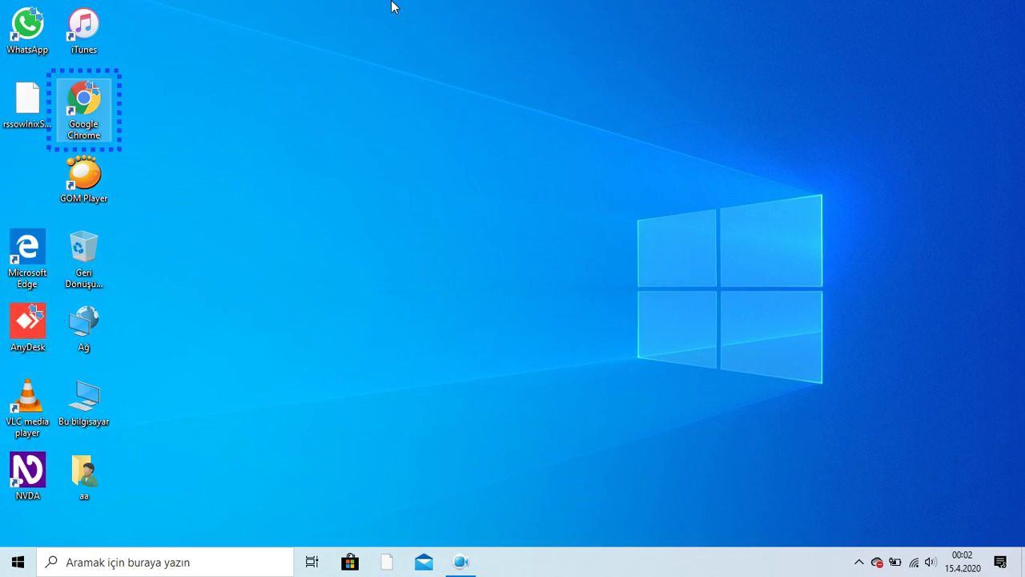
{"action": "key", "text": "Up"}
{"action": "key", "text": "Left"}
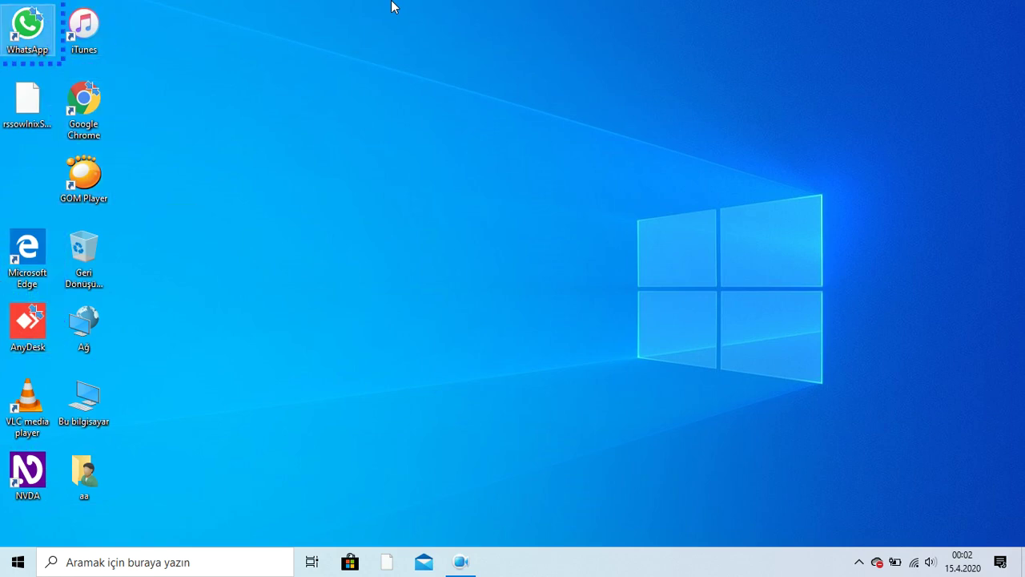
{"action": "key", "text": "Down"}
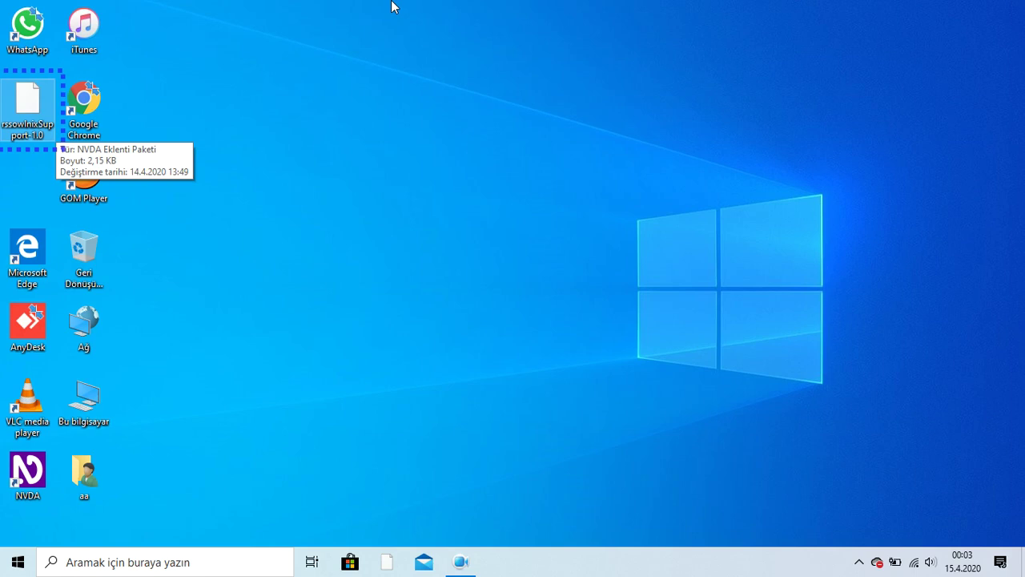
{"action": "key", "text": "Return"}
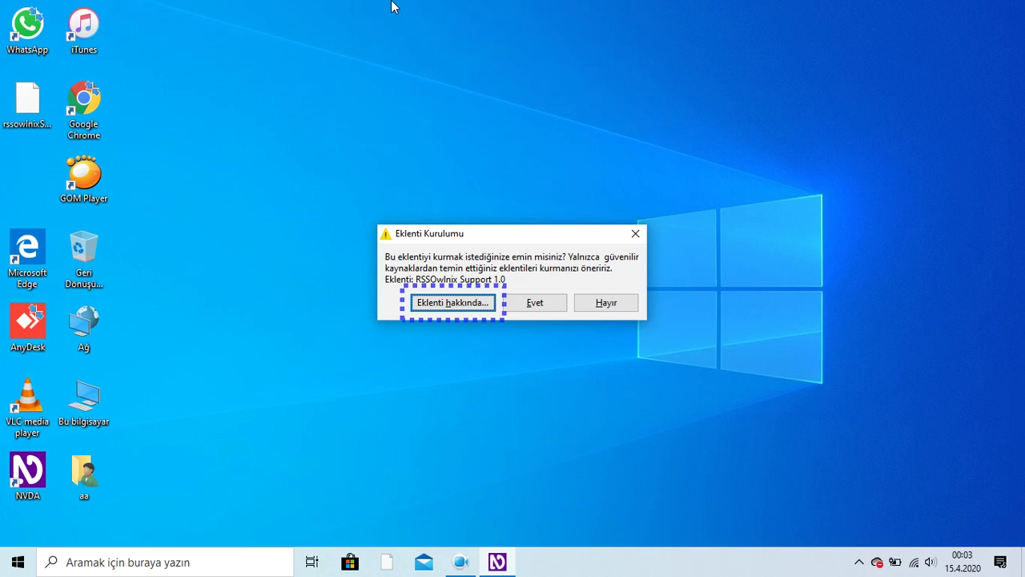
Read the RSSOwlnix Support add-on's information from the installation prompt, and close the information dialog.
{"action": "key", "text": "Return"}
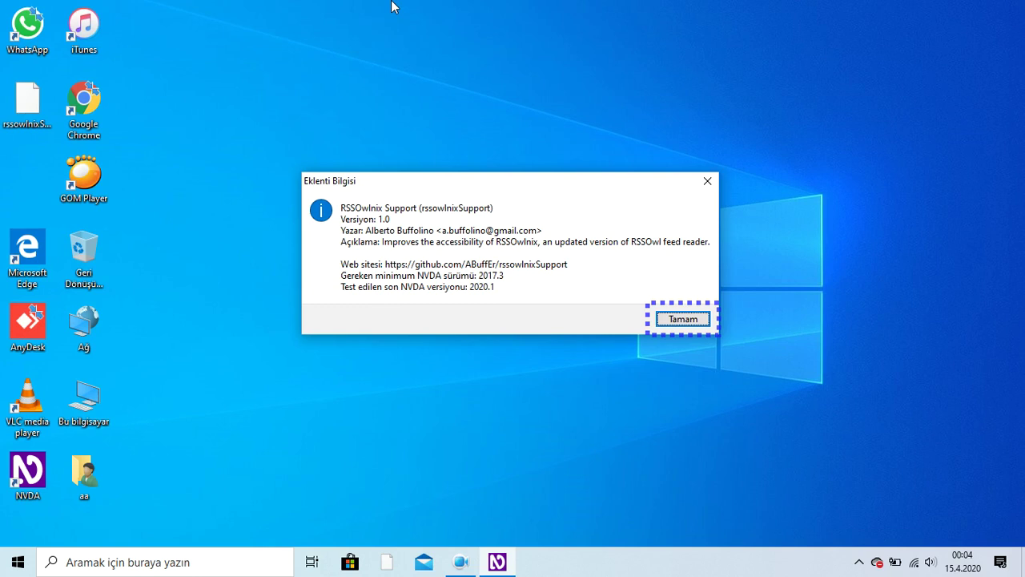
{"action": "key", "text": "Return"}
Approve the installation of RSSOwlnix Support 1.0 and restart NVDA to apply it.
{"action": "key", "text": "Tab"}
{"action": "key", "text": "Return"}
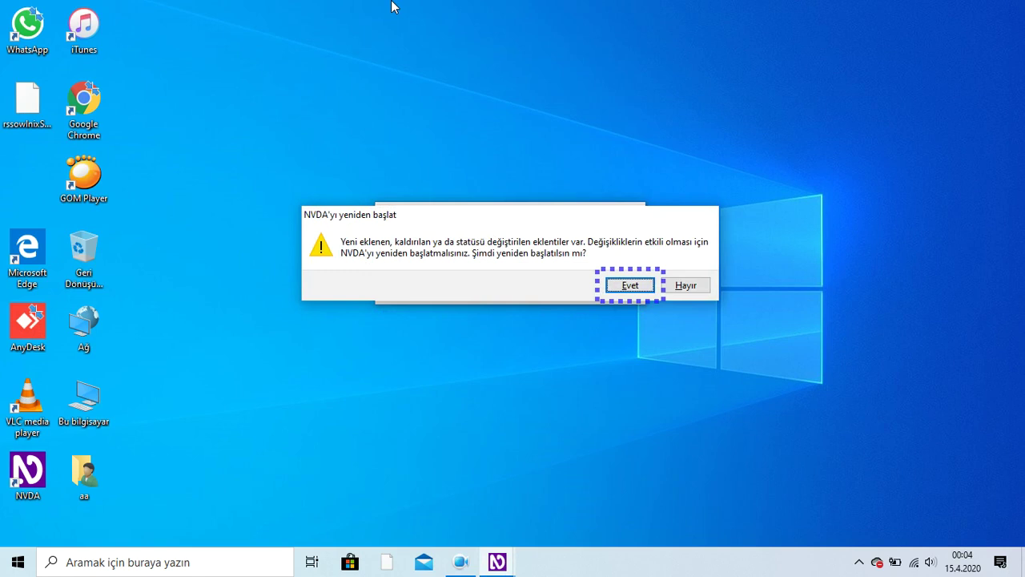
{"action": "key", "text": "Return"}
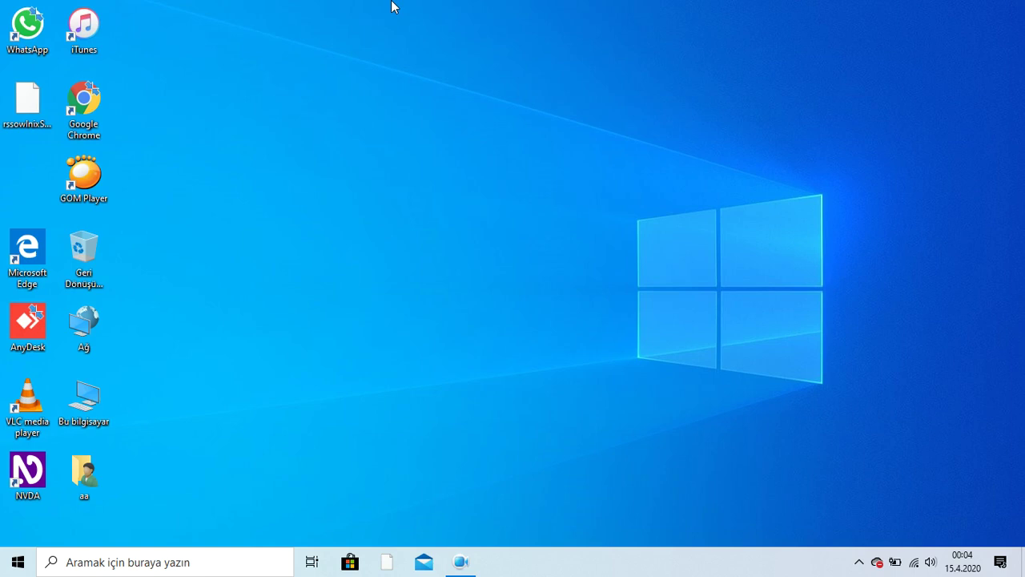
Open NVDA's add-on manager to check the installed add-ons.
{"action": "key", "text": "insert+n"}
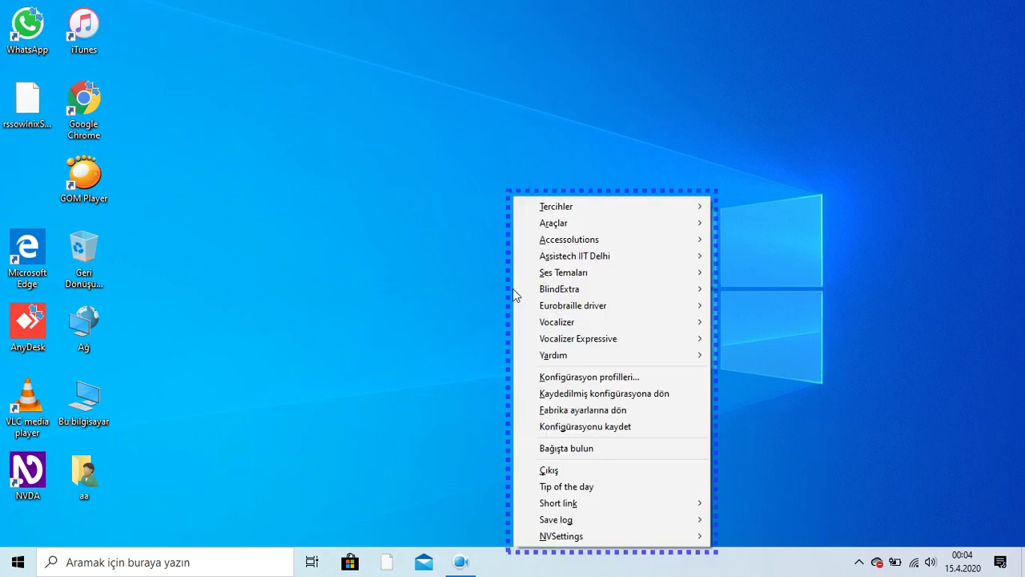
{"action": "key", "text": "Down"}
{"action": "key", "text": "Right"}
{"action": "key", "text": "Down"}
{"action": "key", "text": "Down"}
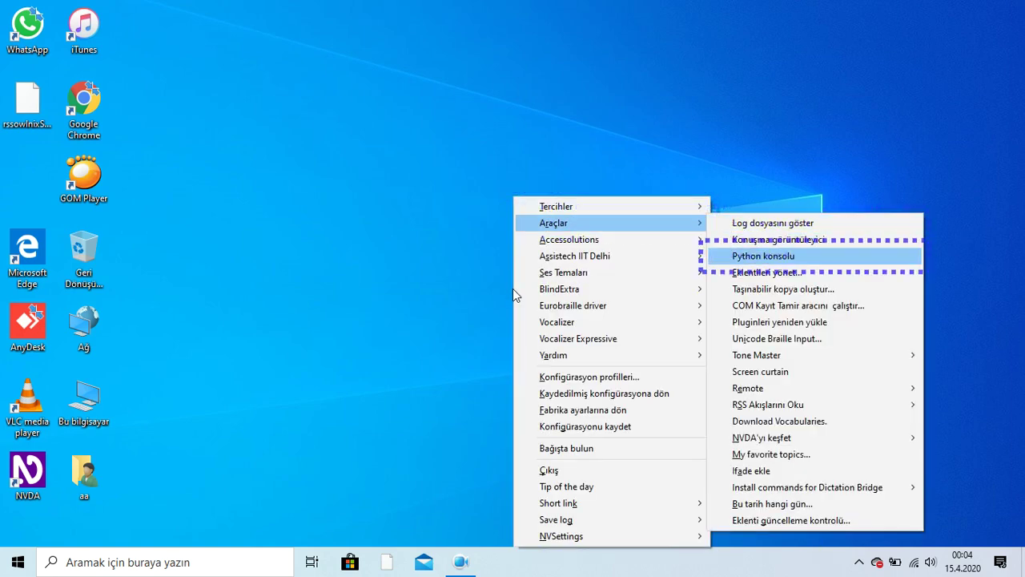
{"action": "key", "text": "Down"}
{"action": "key", "text": "Return"}
Find and select RSSOwlnix Support among the installed add-ons.
{"action": "key", "text": "r"}
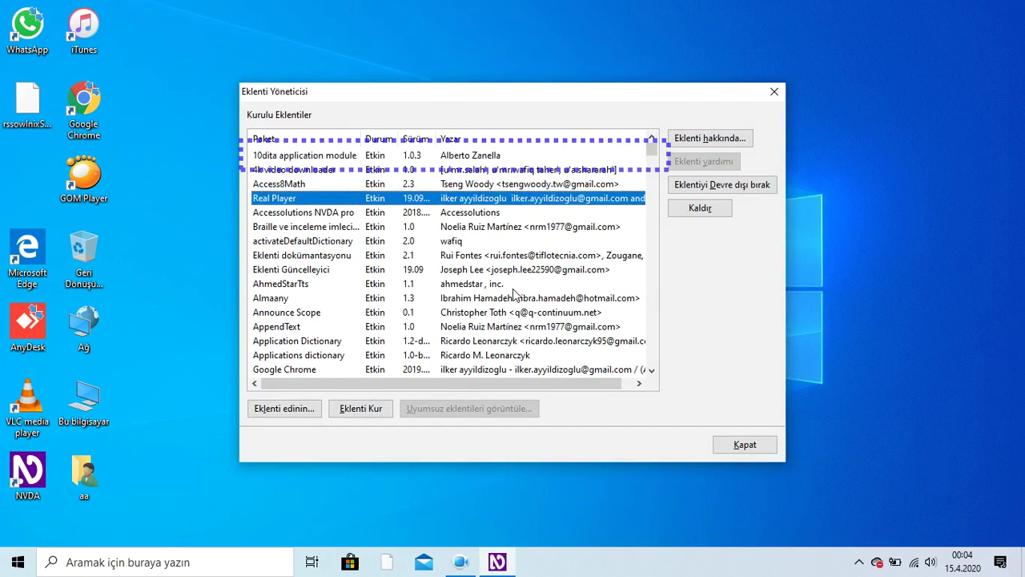
{"action": "key", "text": "r"}
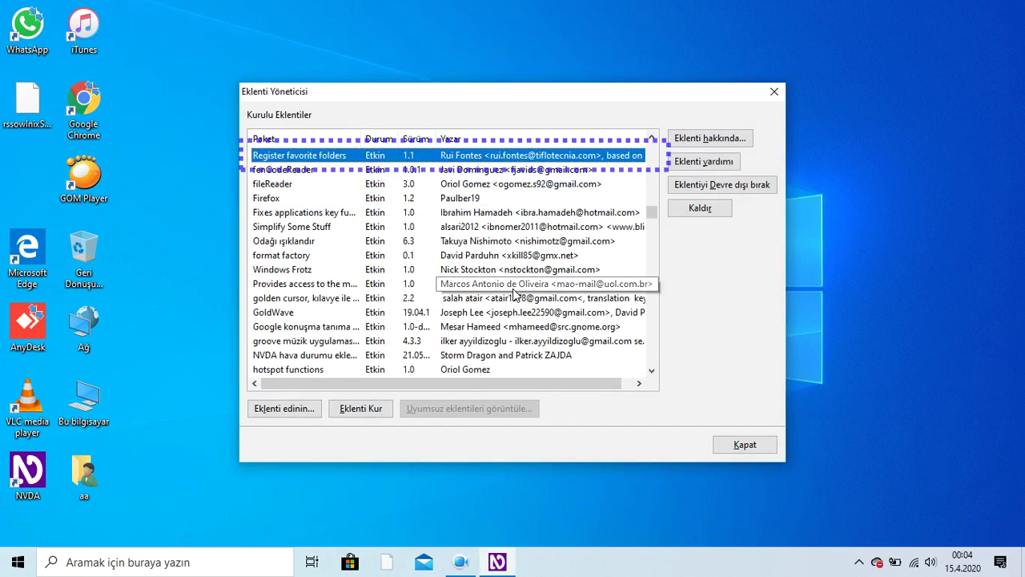
{"action": "key", "text": "r"}
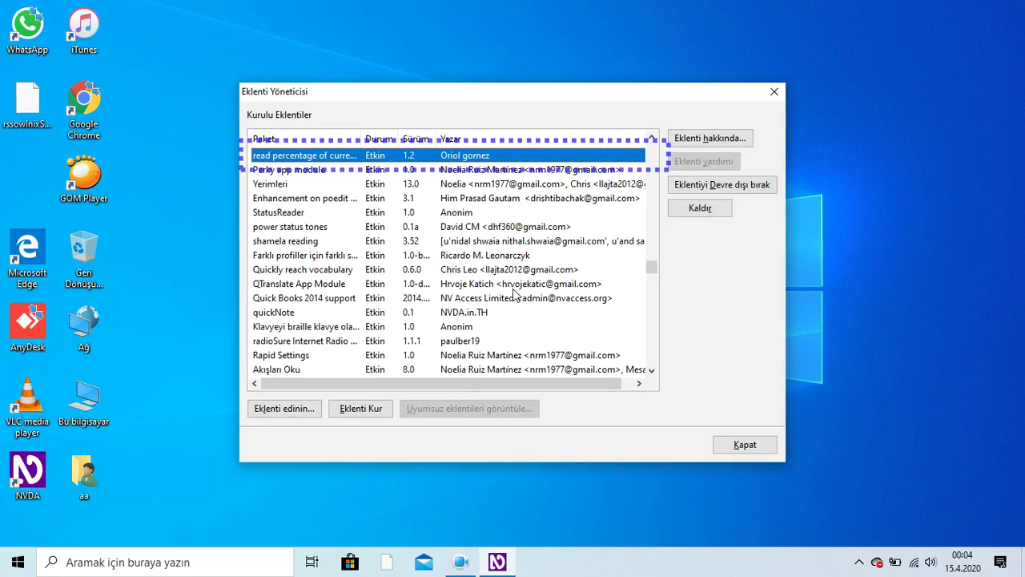
{"action": "key", "text": "r"}
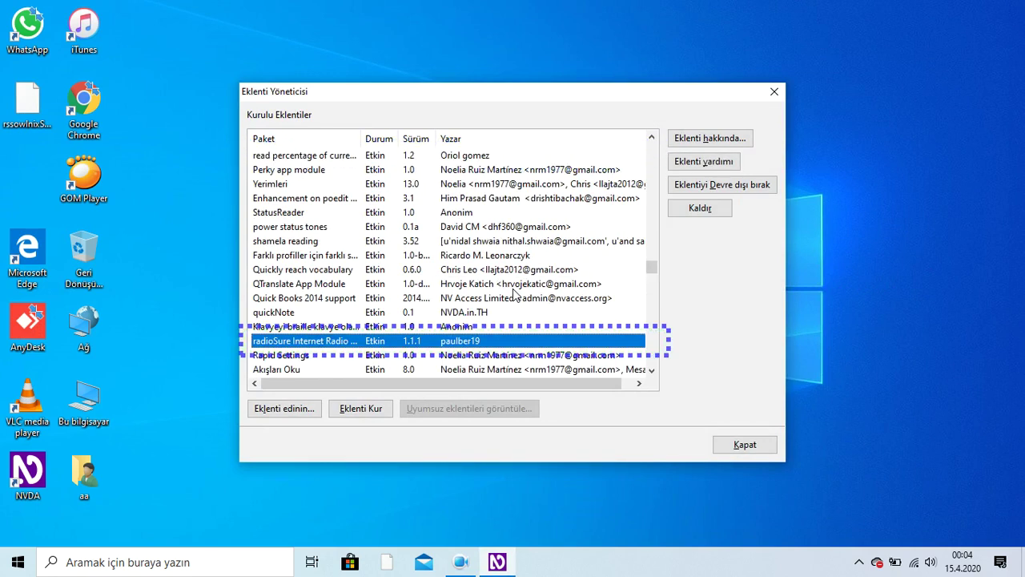
{"action": "key", "text": "r"}
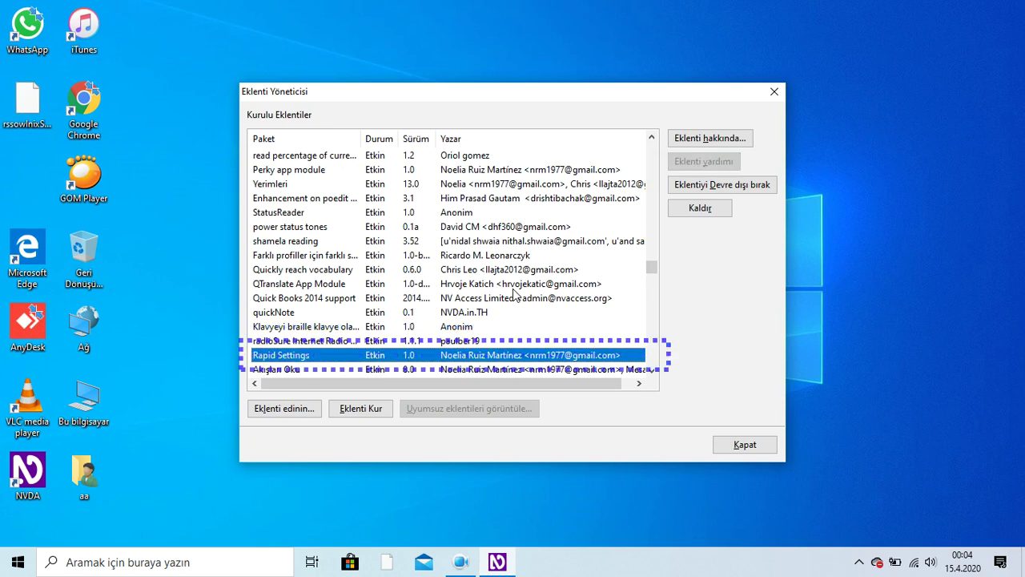
{"action": "key", "text": "Down"}
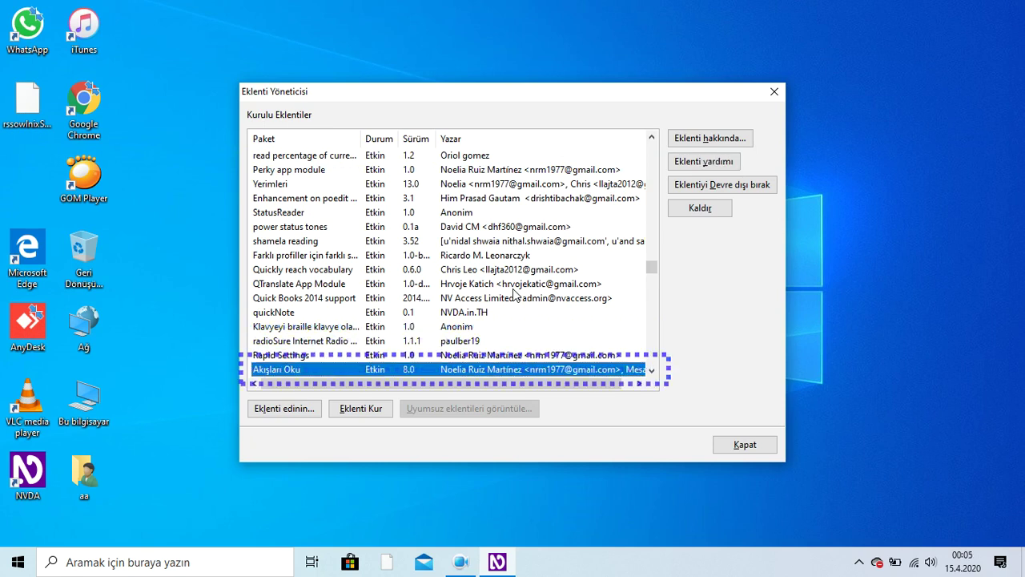
{"action": "key", "text": "Down"}
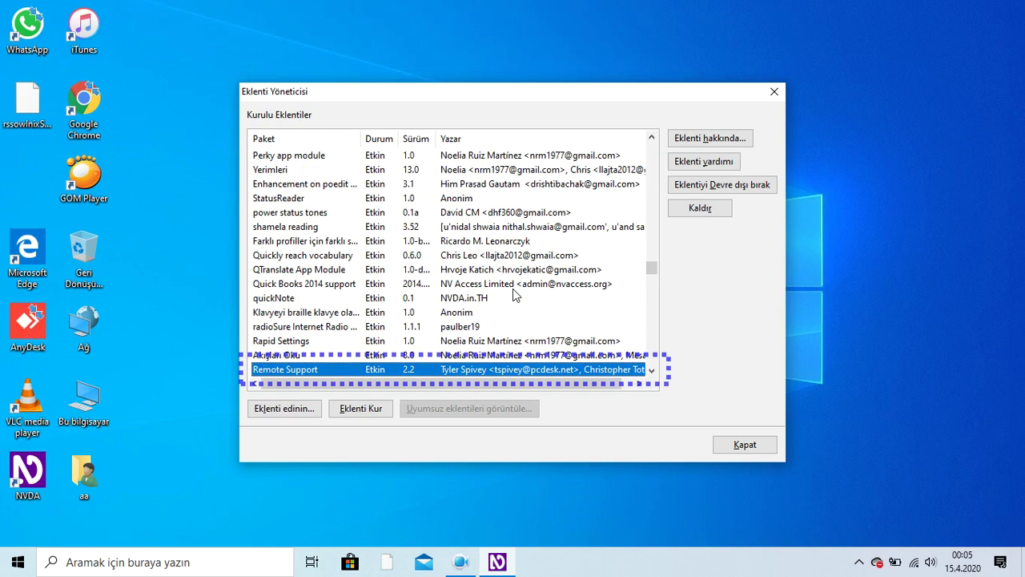
{"action": "key", "text": "Down"}
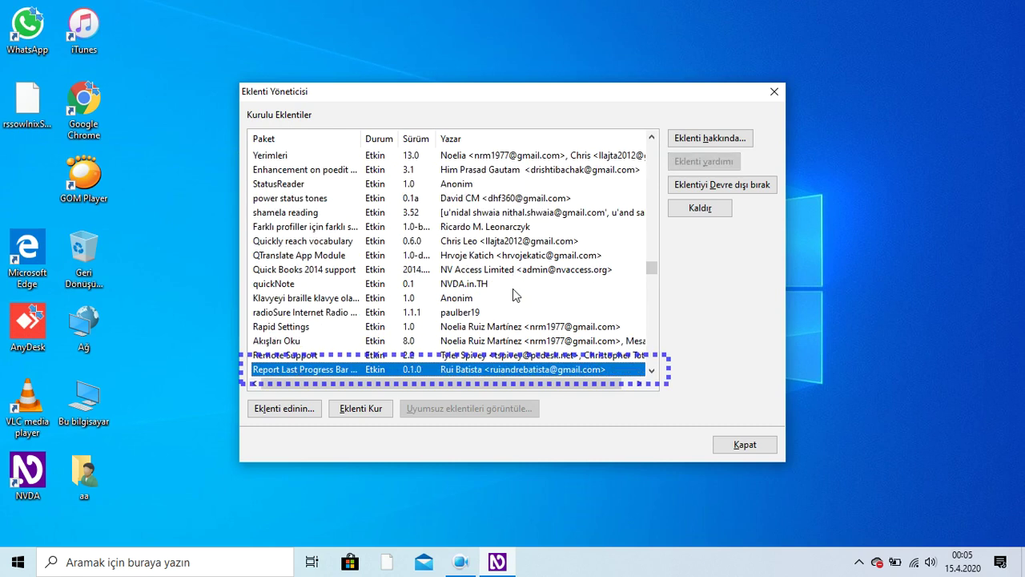
{"action": "key", "text": "Down"}
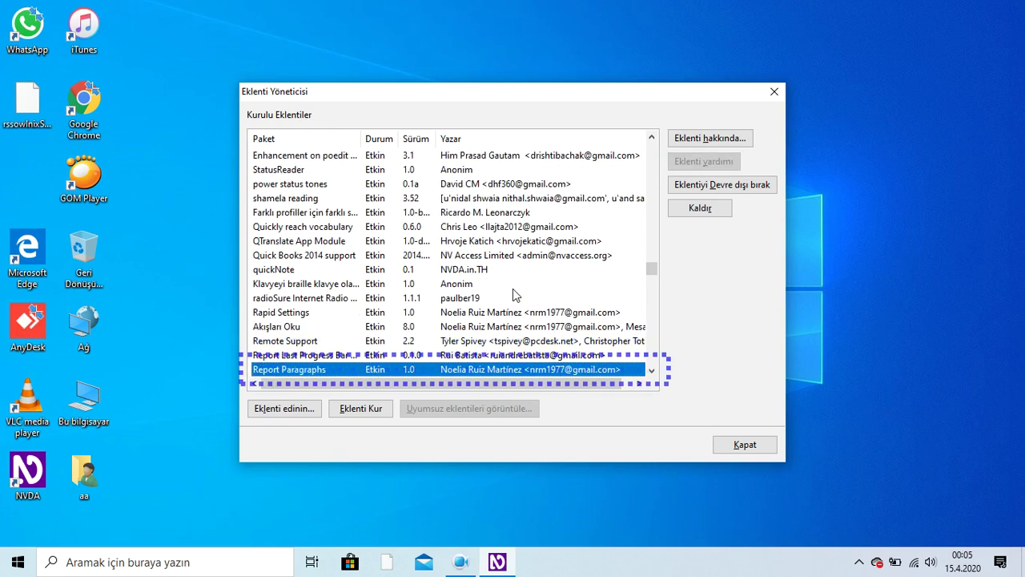
{"action": "key", "text": "Down"}
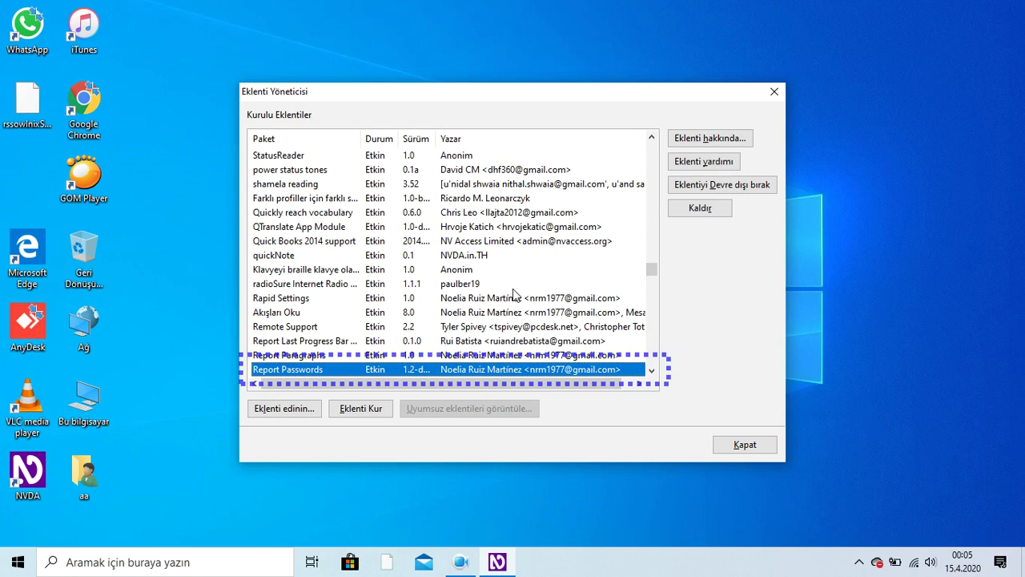
{"action": "key", "text": "Down"}
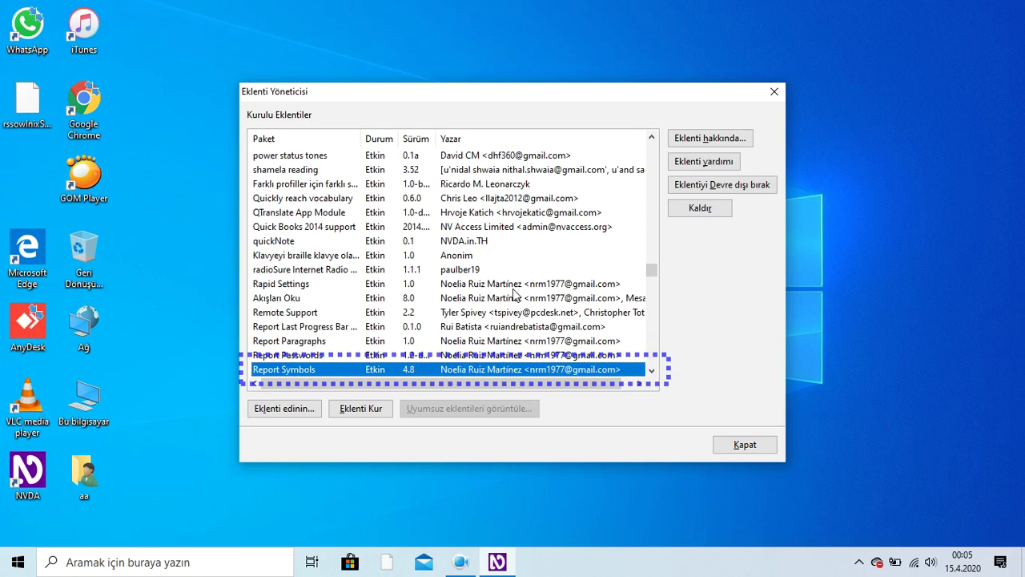
{"action": "key", "text": "Down"}
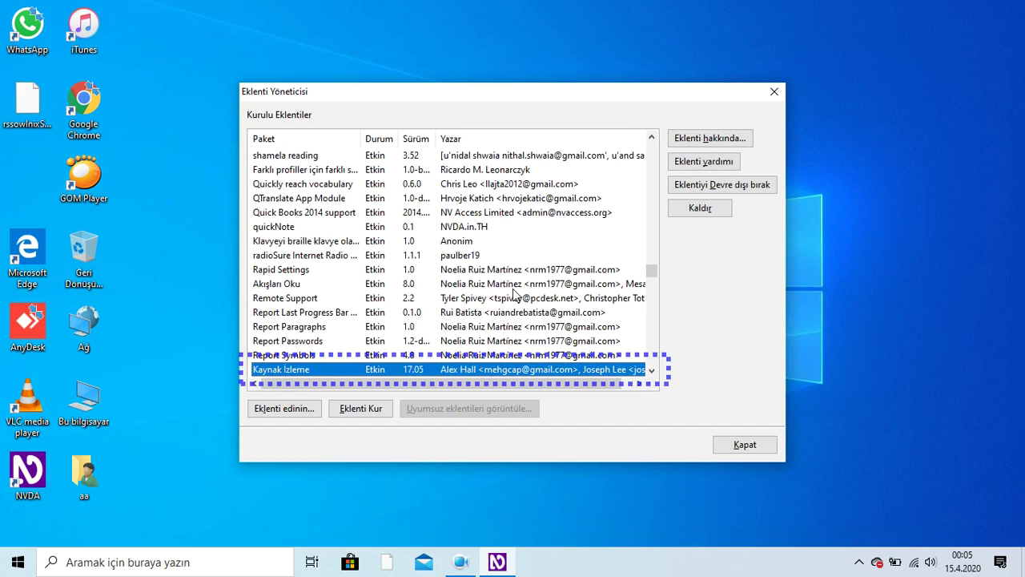
{"action": "key", "text": "Down"}
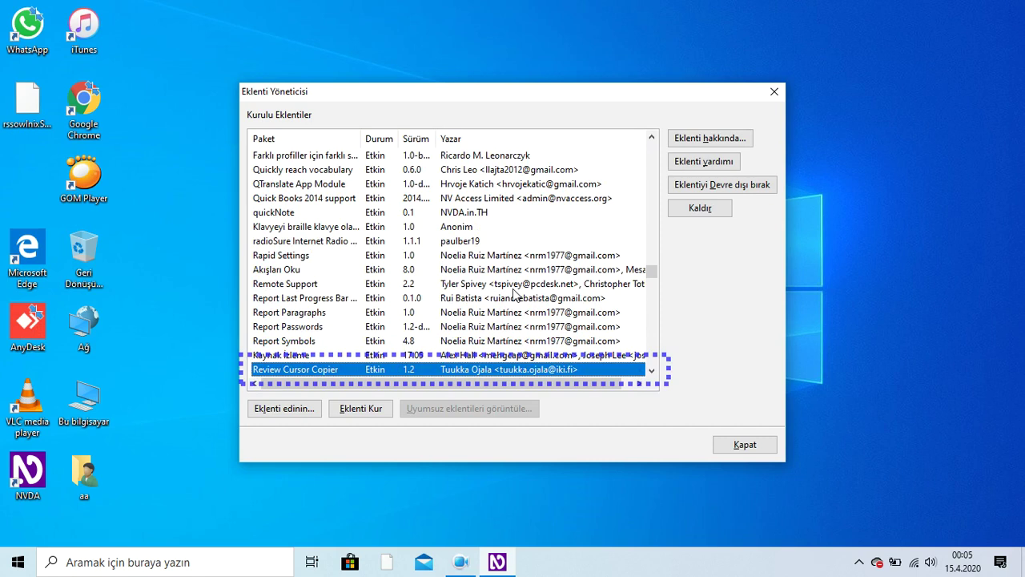
{"action": "key", "text": "Down"}
{"action": "key", "text": "Down"}
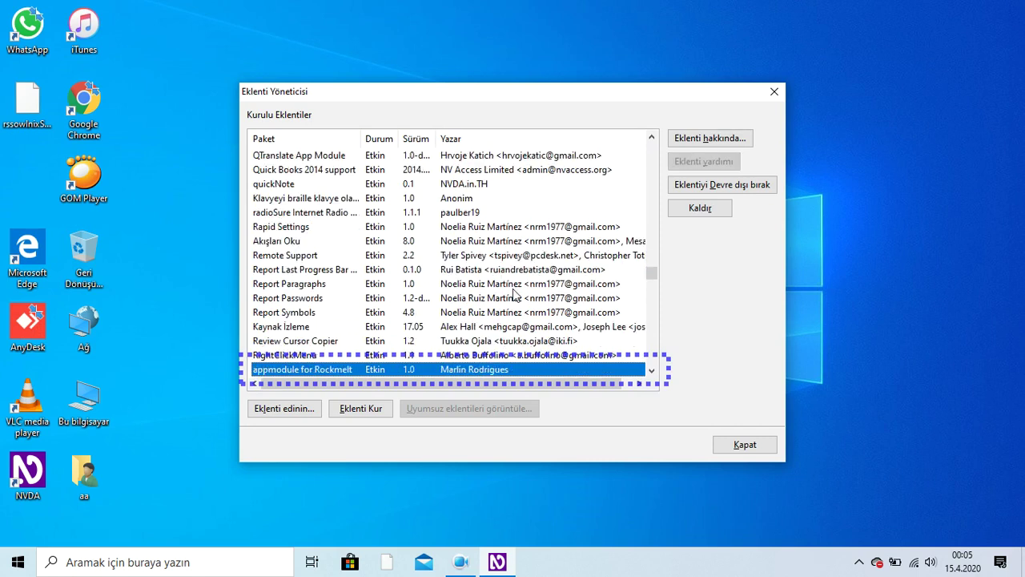
{"action": "key", "text": "Down"}
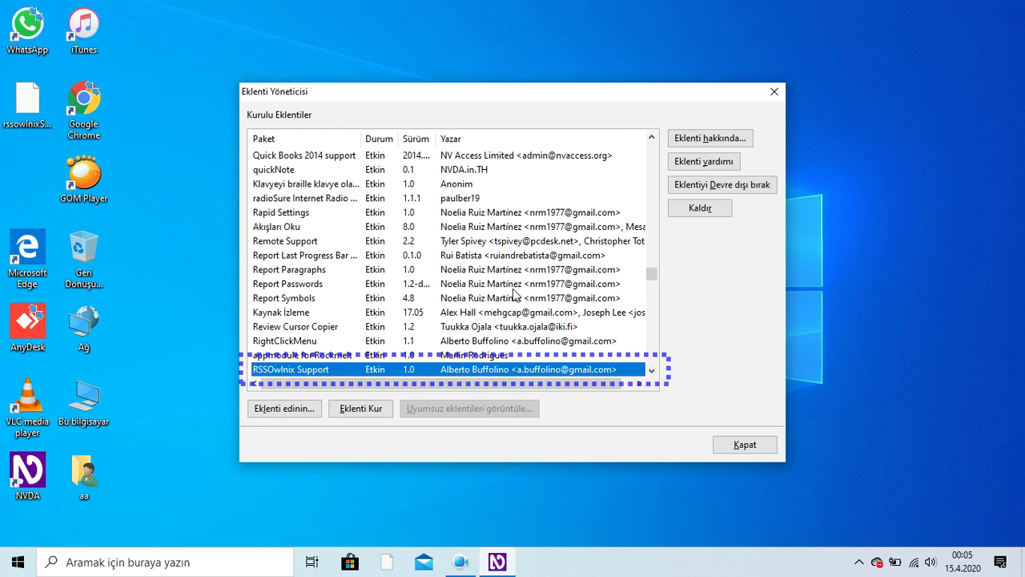
Read the information about the selected RSSOwlnix Support add-on, and close its details and the add-on manager.
{"action": "key", "text": "Tab"}
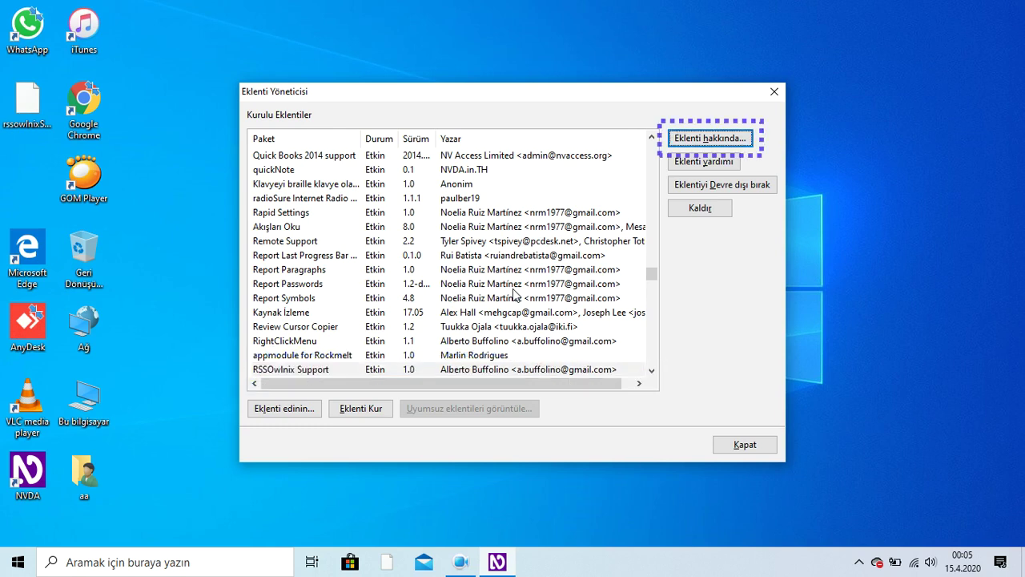
{"action": "key", "text": "Return"}
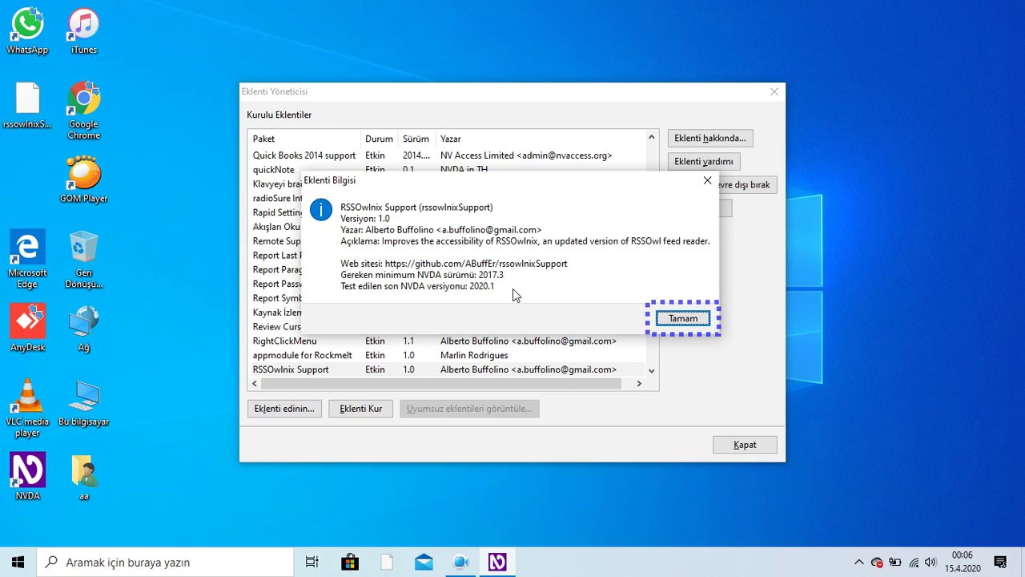
{"action": "key", "text": "alt+space"}
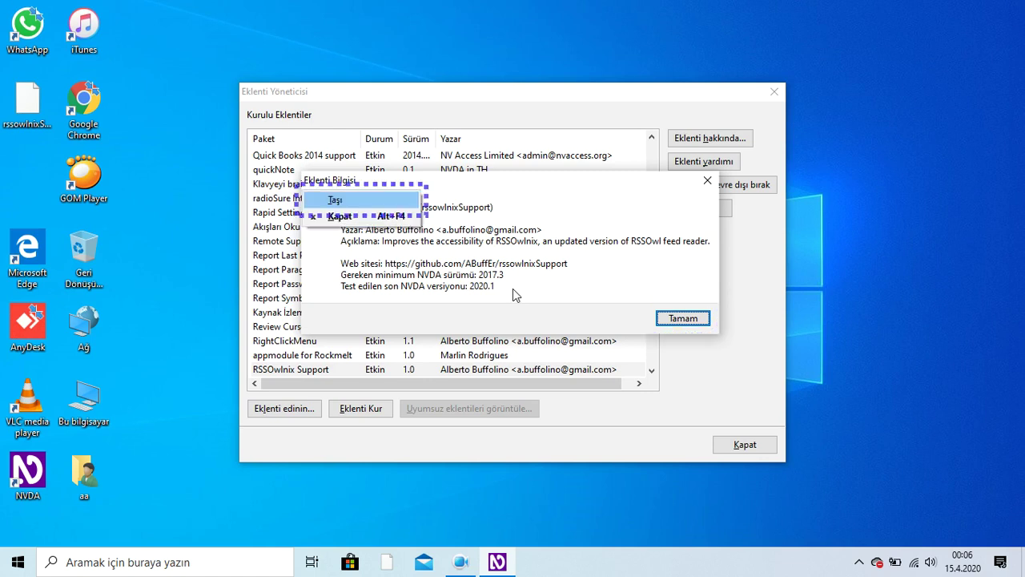
{"action": "key", "text": "Escape"}
{"action": "key", "text": "alt+space"}
{"action": "key", "text": "Escape"}
{"action": "key", "text": "Return"}
{"action": "key", "text": "Escape"}
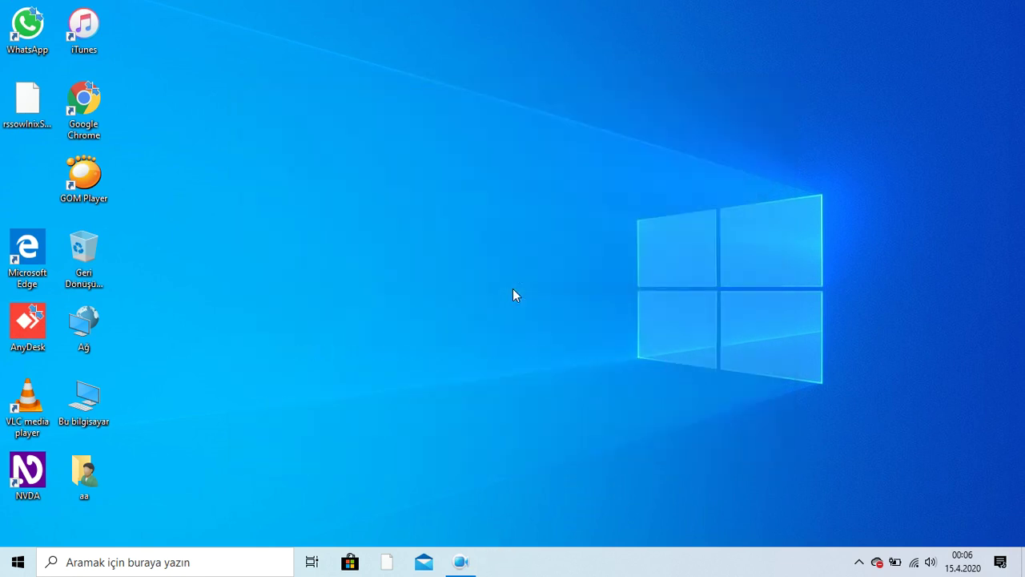
{"action": "key", "text": "Tab"}
{"action": "key", "text": "Tab"}
{"action": "key", "text": "Tab"}
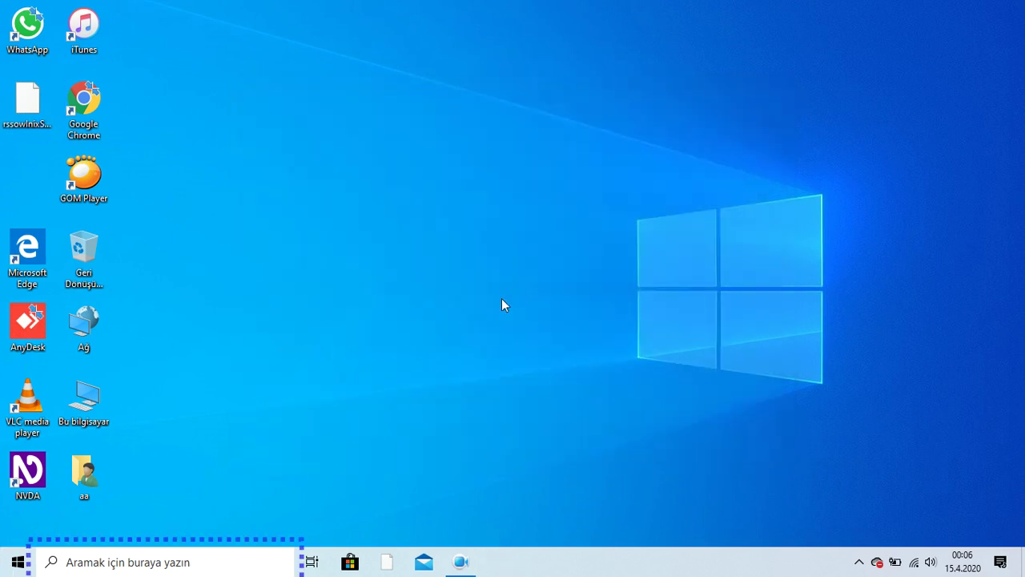
{"action": "key", "text": "Tab"}
{"action": "key", "text": "Right"}
{"action": "key", "text": "Right"}
{"action": "key", "text": "Right"}
{"action": "key", "text": "Return"}
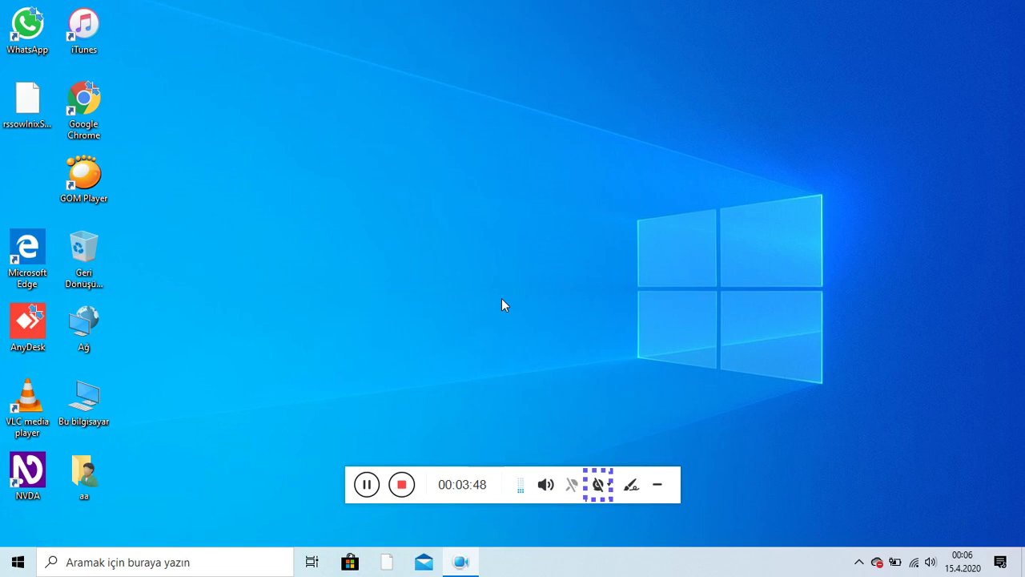